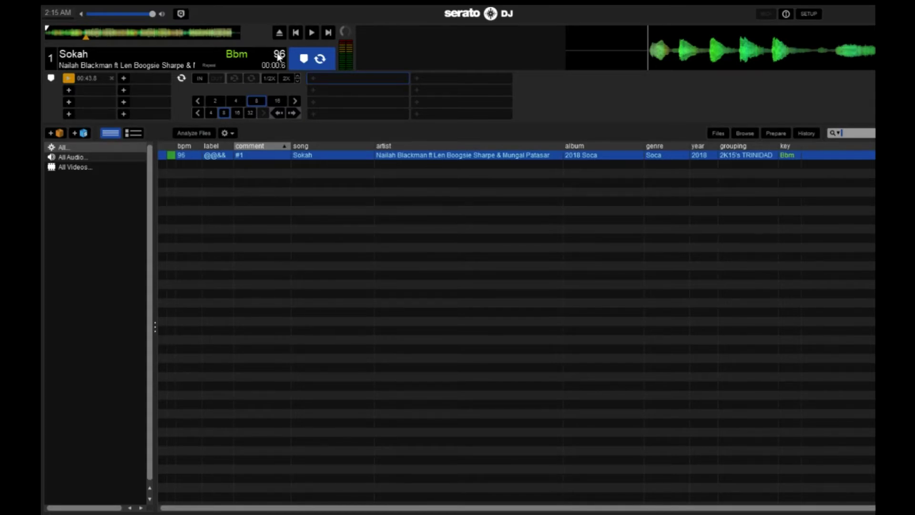
# Step: Tap Sokah's tempo from the 00:43.8 cue point and apply the measured 129 BPM
pyautogui.click(67, 79)
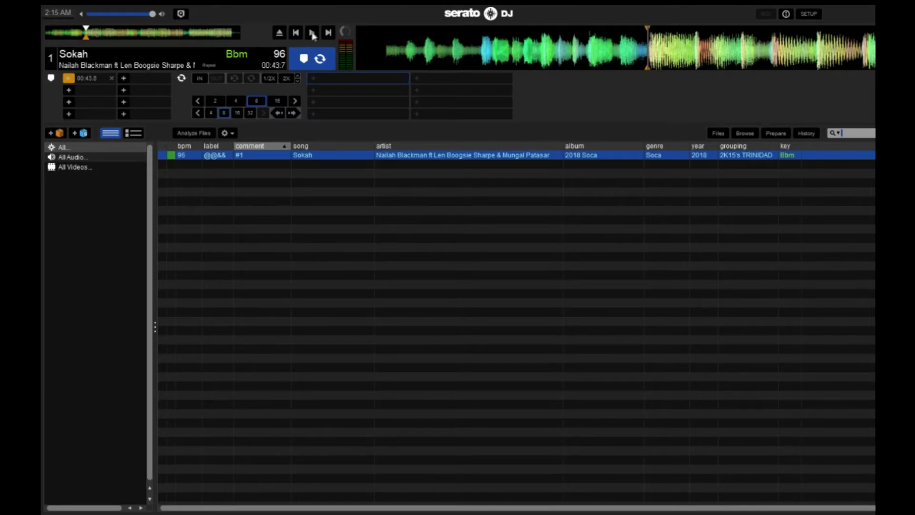
pyautogui.click(313, 32)
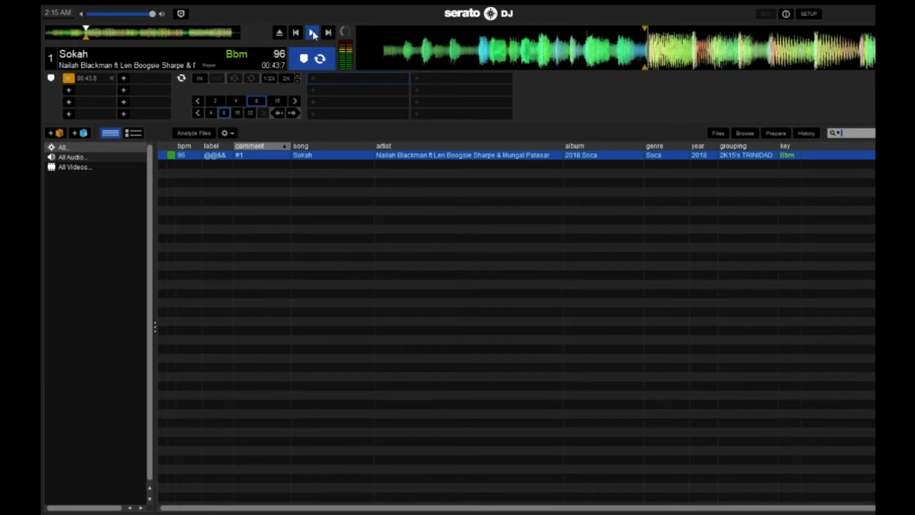
pyautogui.click(276, 55)
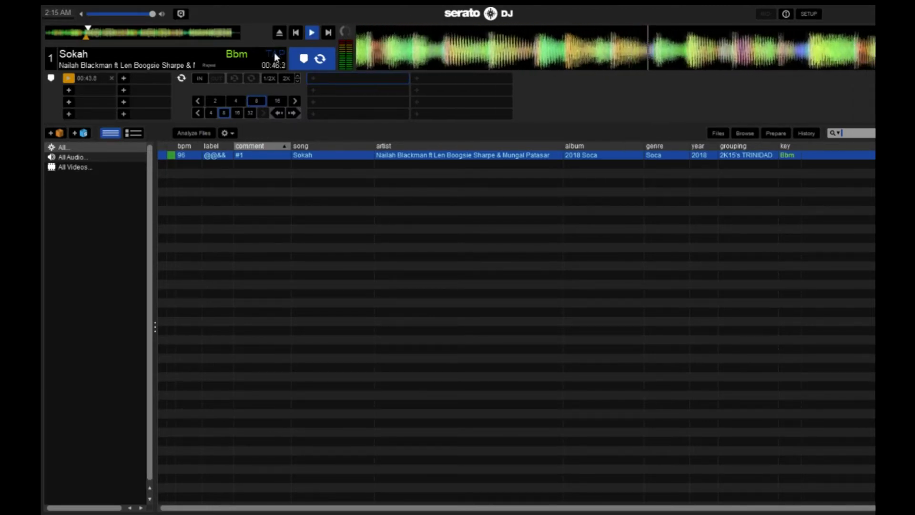
pyautogui.click(273, 52)
pyautogui.click(313, 32)
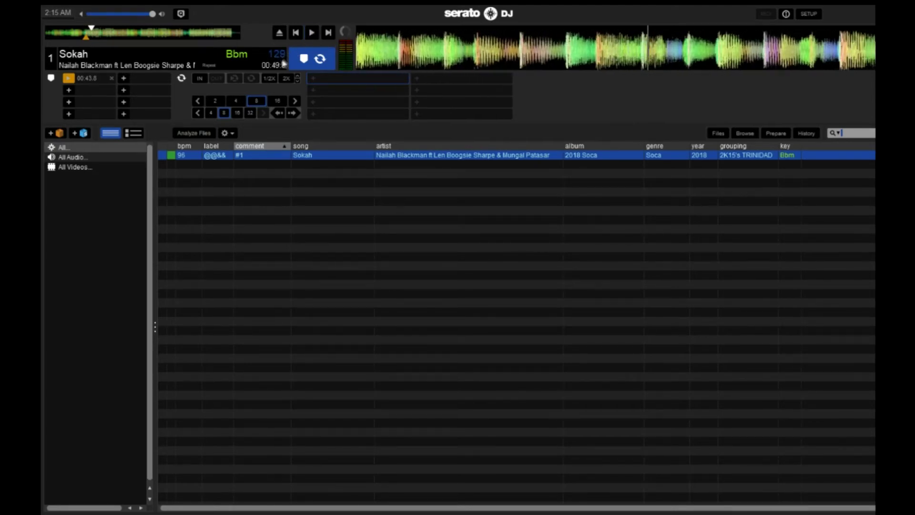
pyautogui.click(276, 55)
pyautogui.doubleClick(190, 154)
# Step: Change Sokah's library BPM back to 96 and confirm the tag edit
pyautogui.write('96')
pyautogui.press('Return')
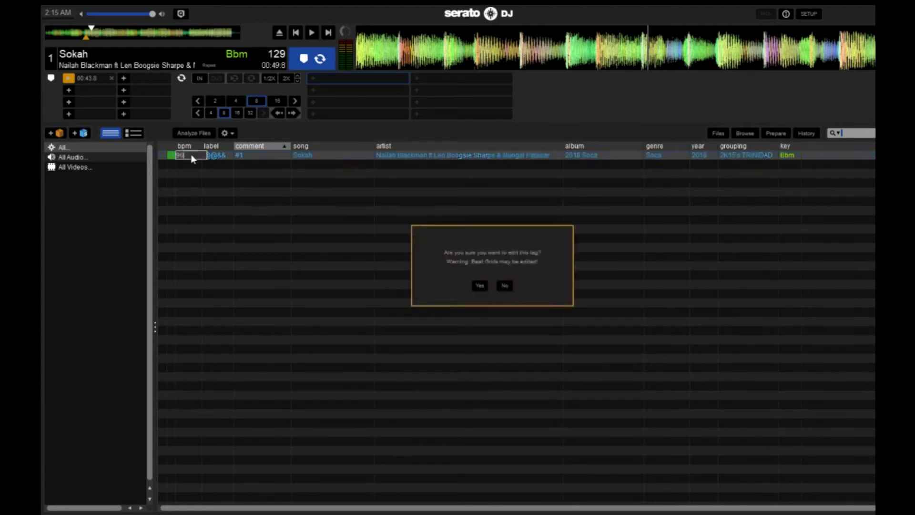
pyautogui.press('Return')
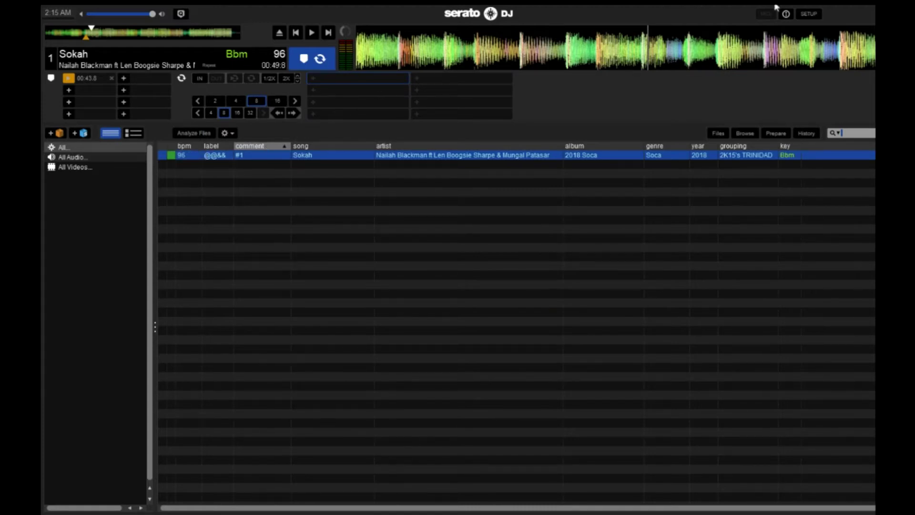
# Step: Set the sync mode to Simple Sync in SETUP
pyautogui.click(809, 14)
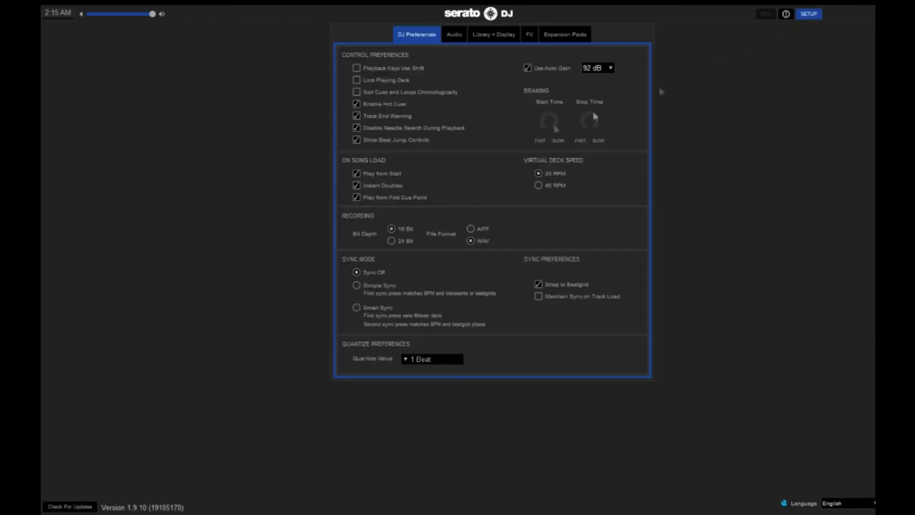
pyautogui.click(356, 286)
pyautogui.click(356, 307)
pyautogui.click(357, 285)
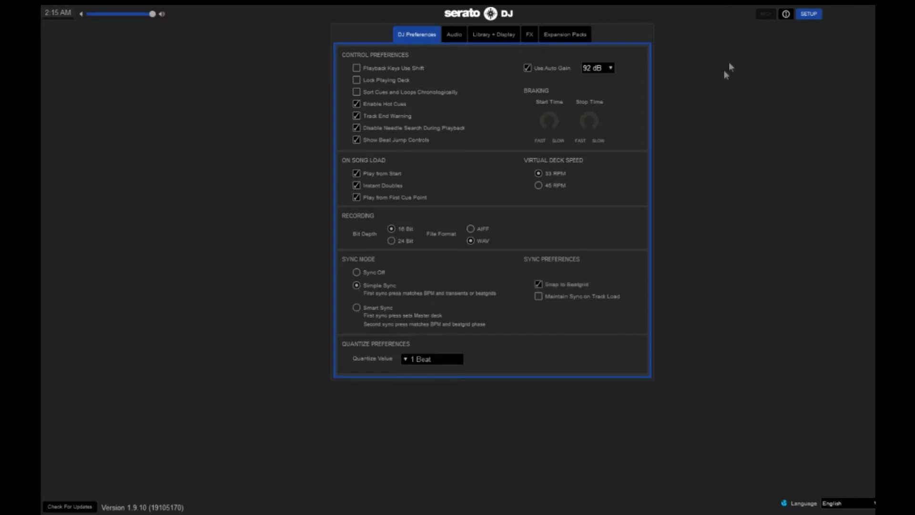
pyautogui.click(809, 14)
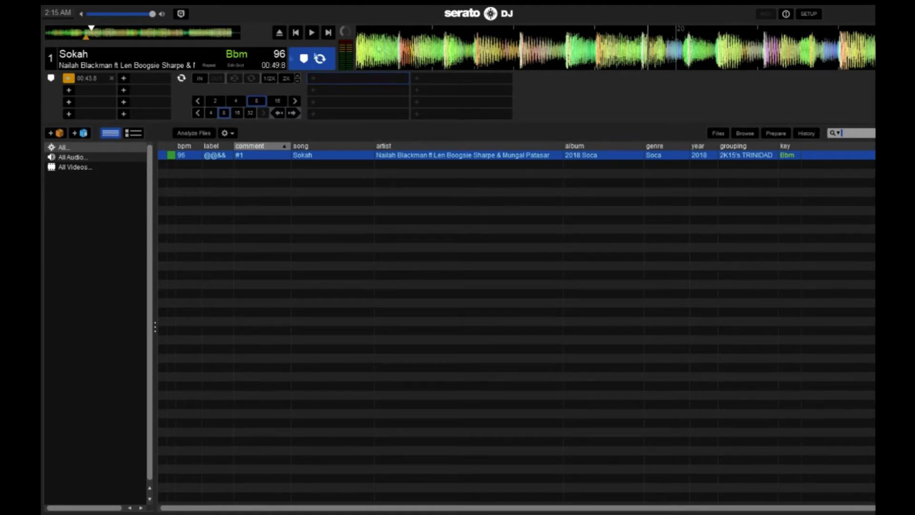
pyautogui.click(236, 65)
# Step: Clear and save Sokah's empty beatgrid, then return to the 00:43.8 cue point
pyautogui.click(599, 78)
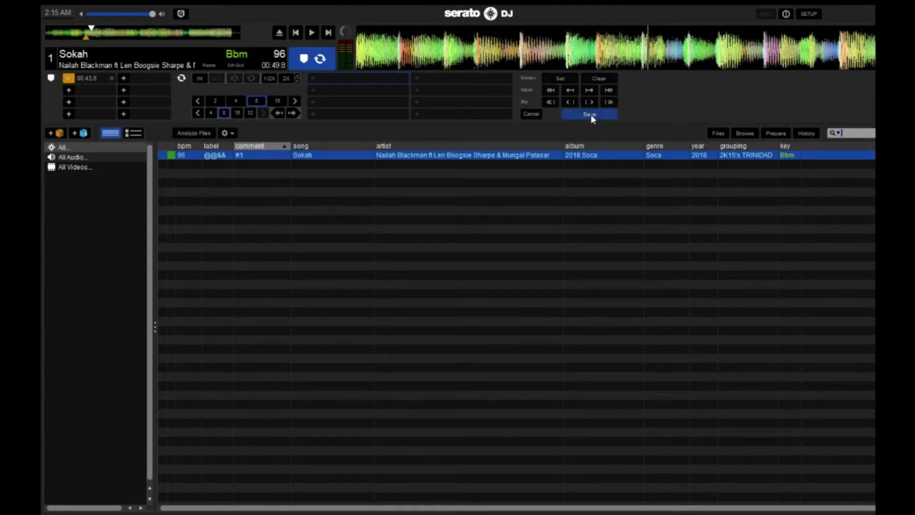
pyautogui.click(590, 114)
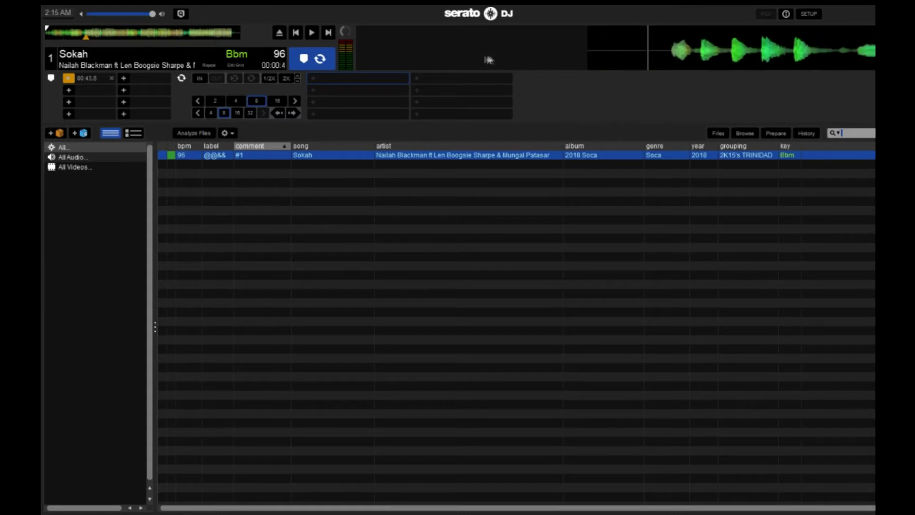
pyautogui.click(70, 78)
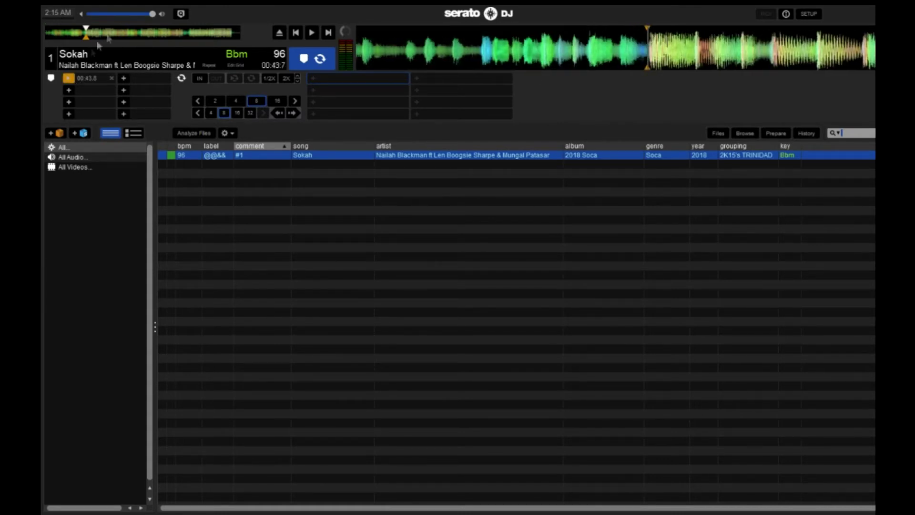
pyautogui.moveTo(97, 32); pyautogui.dragTo(218, 35)
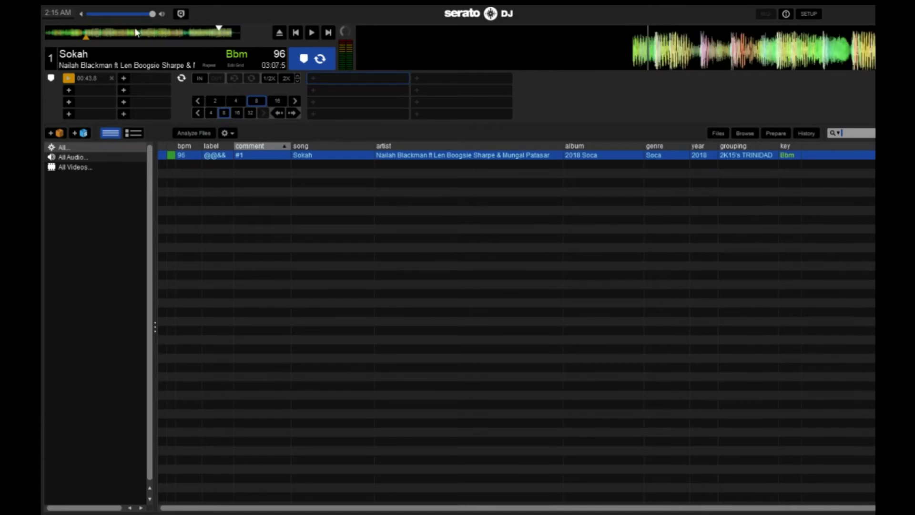
pyautogui.click(117, 33)
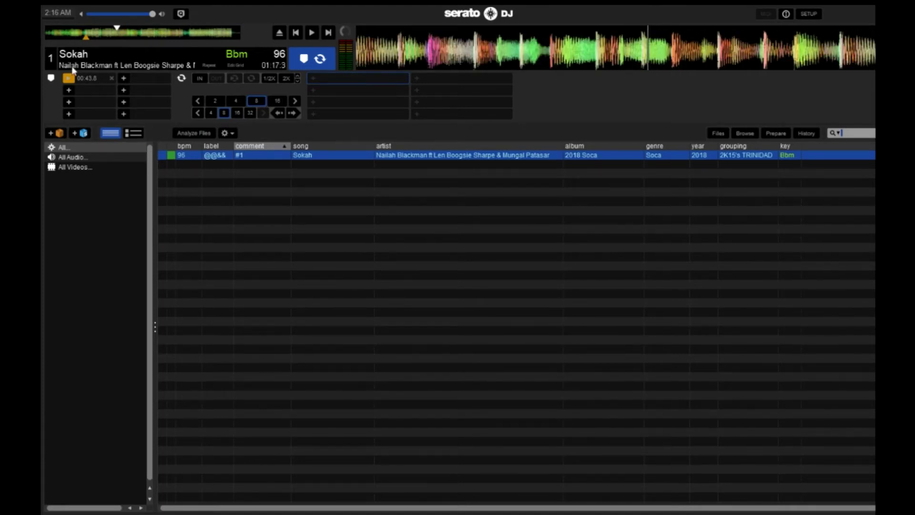
pyautogui.click(70, 79)
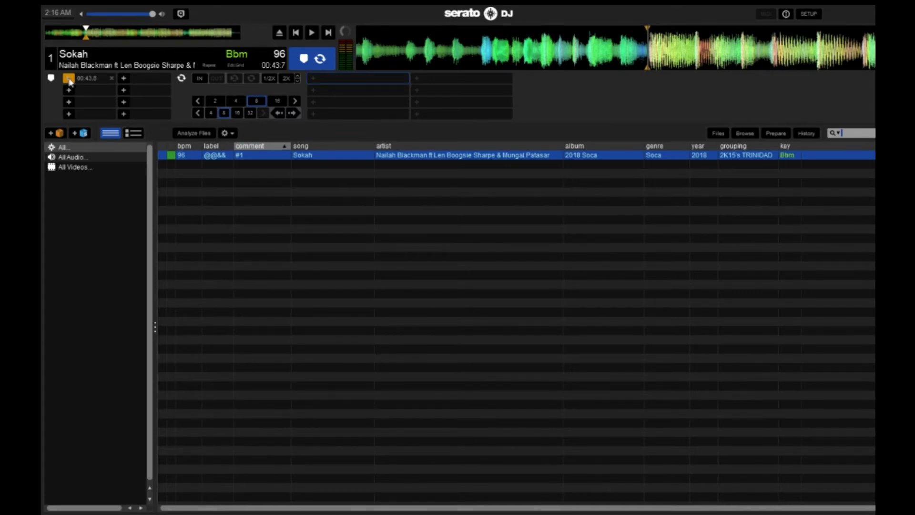
# Step: Set a beatgrid marker at the 00:43.8 cue, save the grid, and play briefly to check
pyautogui.click(237, 65)
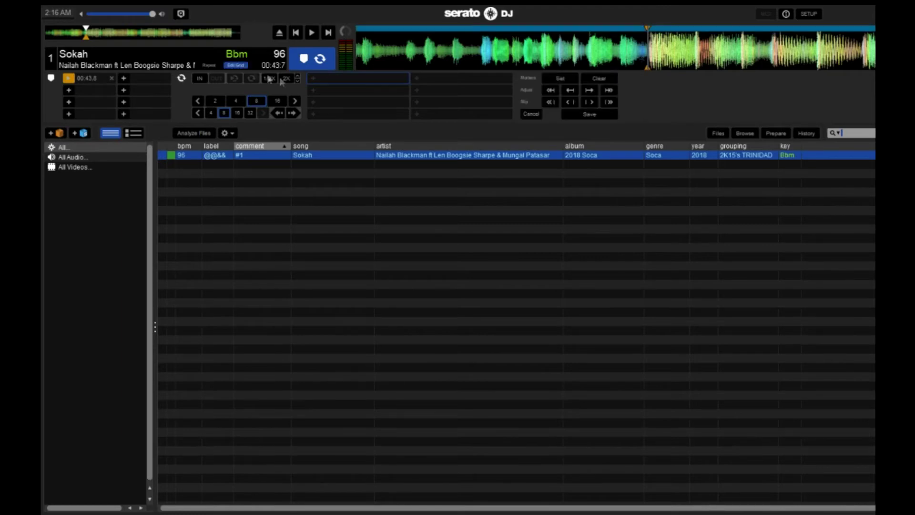
pyautogui.click(555, 79)
pyautogui.click(587, 114)
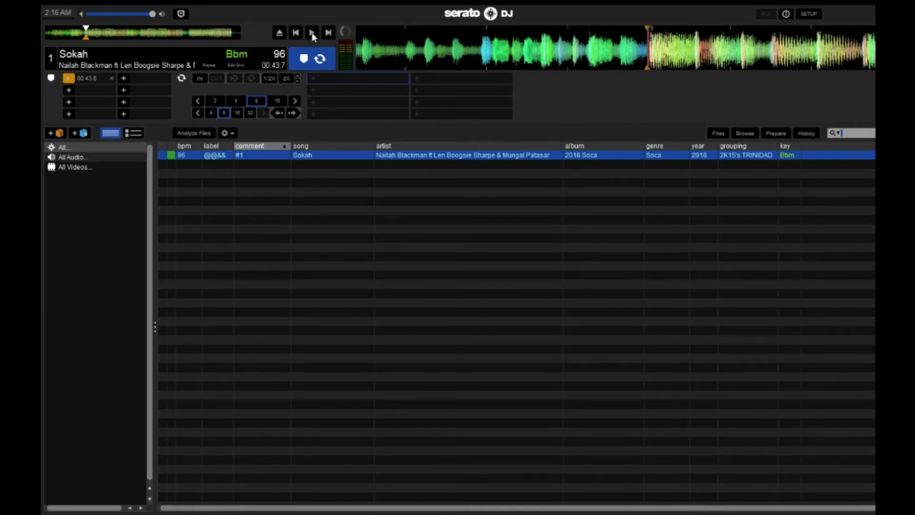
pyautogui.click(311, 32)
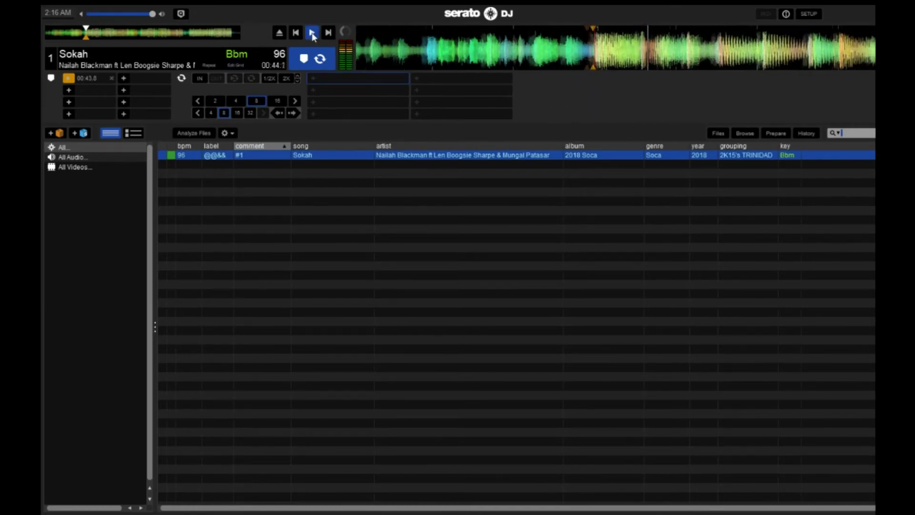
pyautogui.click(312, 33)
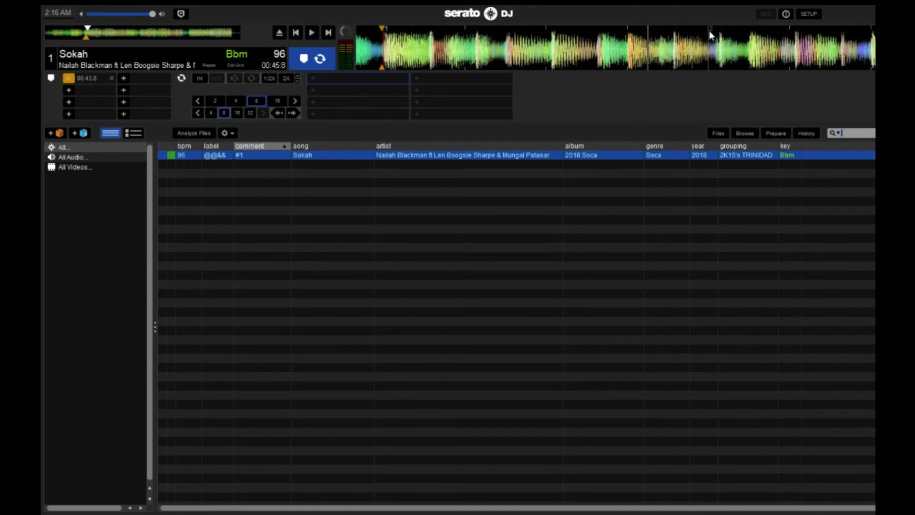
# Step: Expand Sokah's grid tempo from 96 up to 114 BPM
pyautogui.click(231, 65)
pyautogui.click(551, 91)
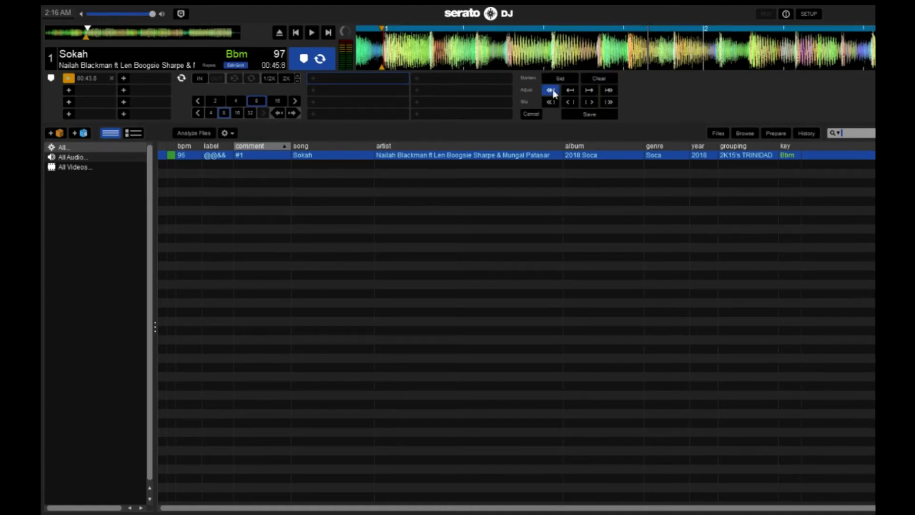
pyautogui.click(552, 91)
pyautogui.click(552, 91)
pyautogui.click(552, 91)
pyautogui.click(551, 92)
pyautogui.click(552, 91)
pyautogui.click(552, 91)
pyautogui.click(551, 91)
pyautogui.click(551, 91)
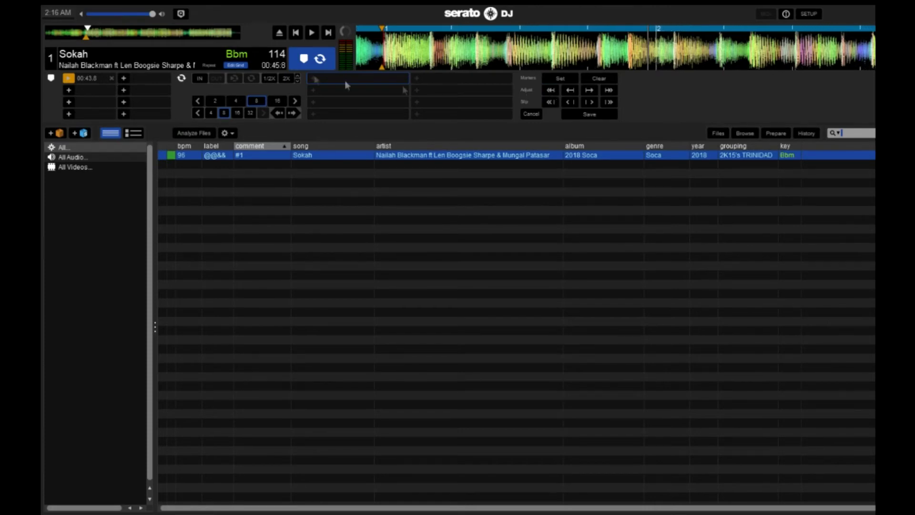
# Step: Keep expanding the grid tempo to 129 BPM, then jump ahead eight beats to check
pyautogui.click(546, 91)
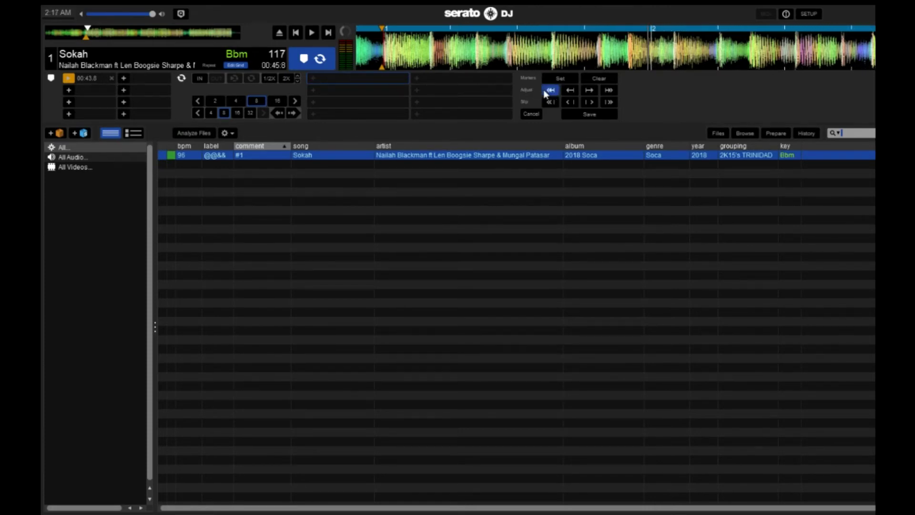
pyautogui.click(545, 91)
pyautogui.click(546, 91)
pyautogui.click(546, 91)
pyautogui.click(546, 91)
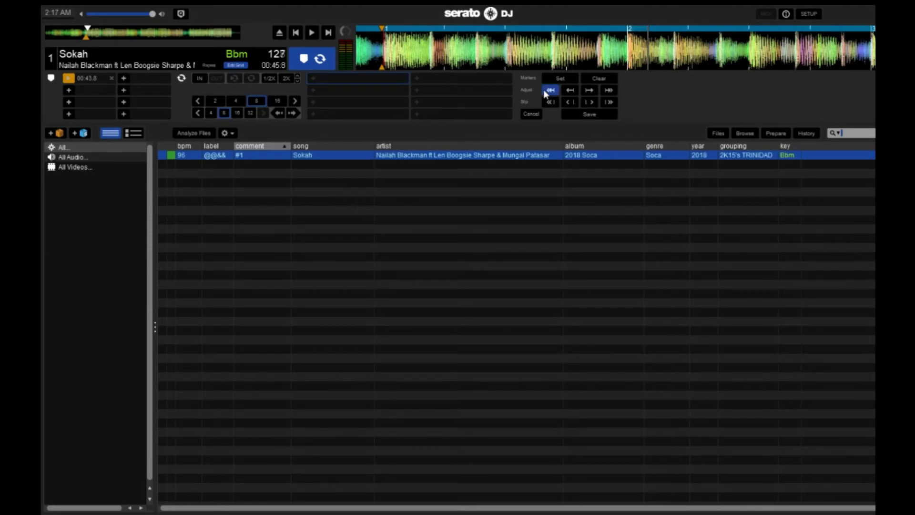
pyautogui.click(546, 91)
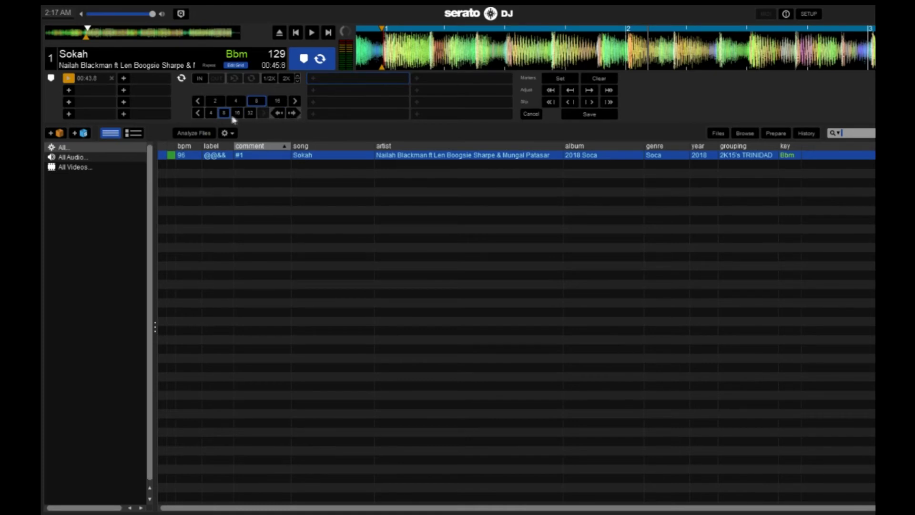
pyautogui.click(293, 114)
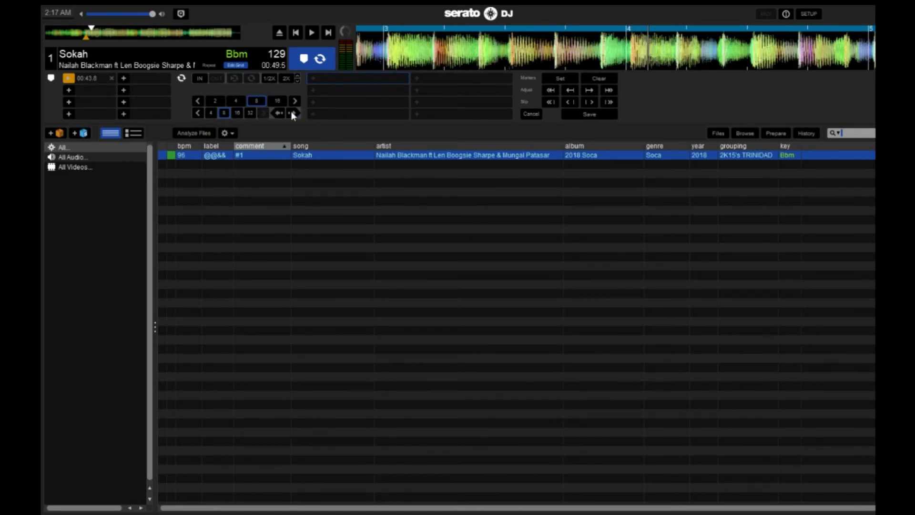
# Step: Lower the grid tempo to 128 BPM and beat-jump ahead to check alignment
pyautogui.click(590, 90)
pyautogui.click(590, 90)
pyautogui.click(590, 90)
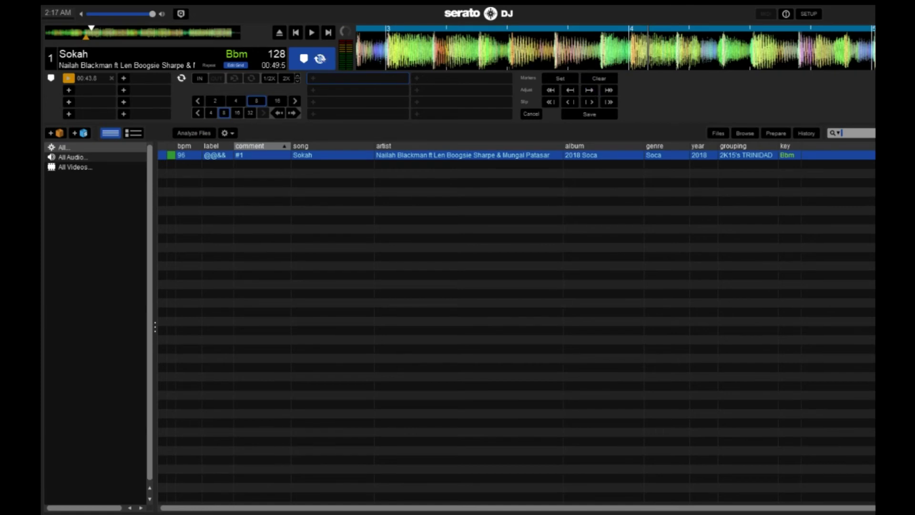
pyautogui.click(292, 113)
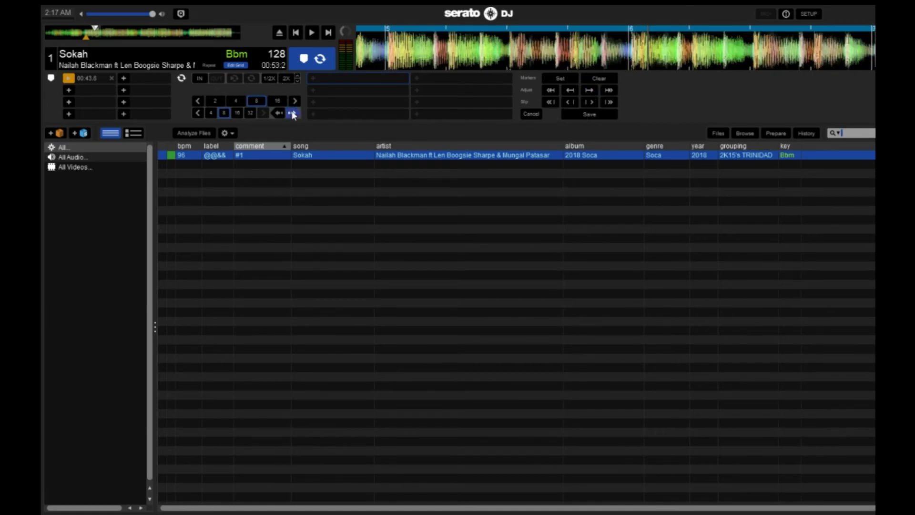
pyautogui.click(293, 113)
pyautogui.click(293, 114)
pyautogui.click(293, 114)
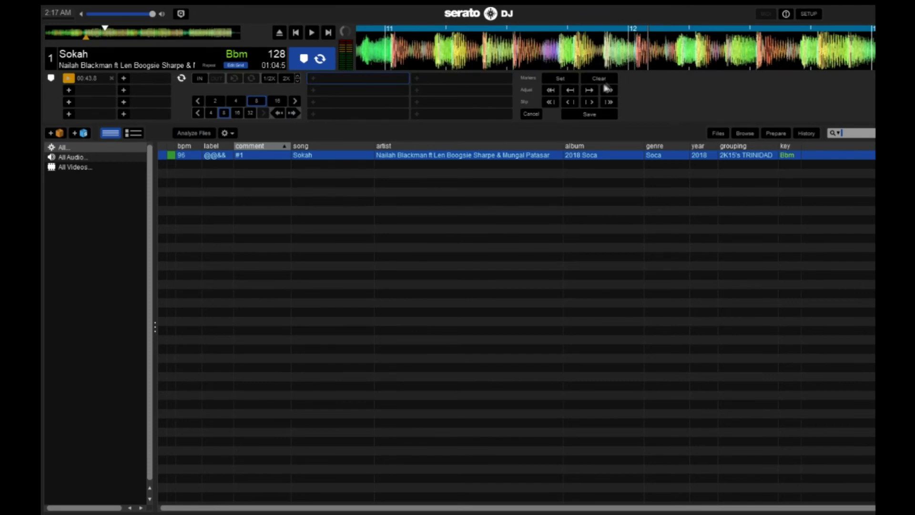
# Step: Shift the grid slightly later and beat-jump ahead to around bar 37
pyautogui.click(589, 90)
pyautogui.click(590, 91)
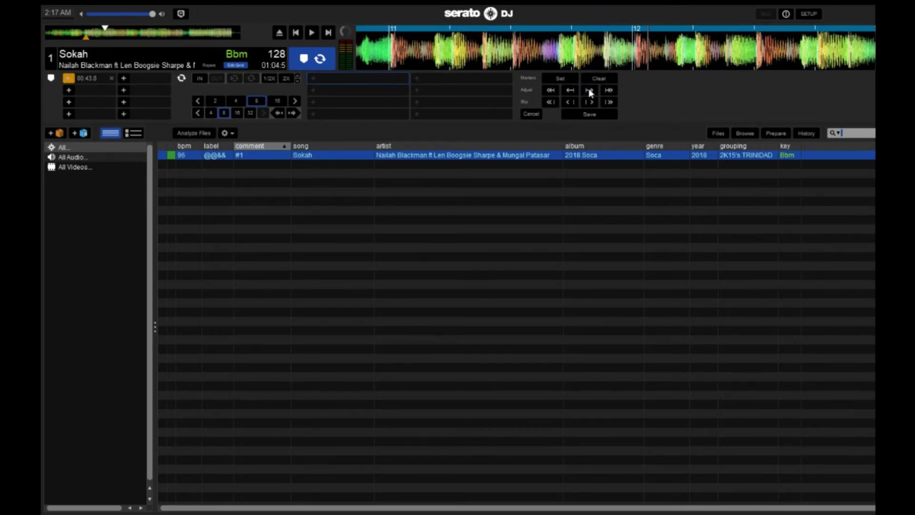
pyautogui.click(293, 114)
pyautogui.click(292, 113)
pyautogui.click(293, 113)
pyautogui.click(292, 113)
pyautogui.click(292, 114)
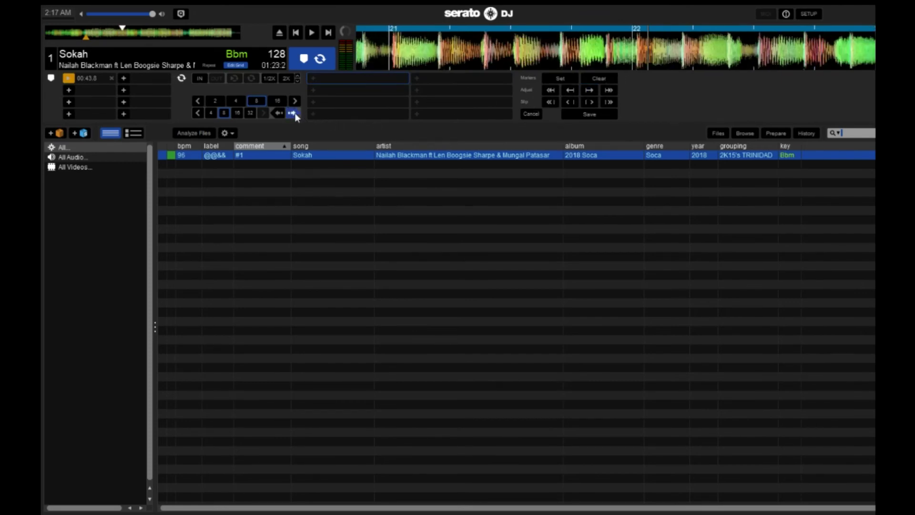
pyautogui.click(293, 114)
pyautogui.click(293, 114)
pyautogui.click(293, 113)
pyautogui.click(293, 113)
pyautogui.click(293, 113)
pyautogui.click(292, 114)
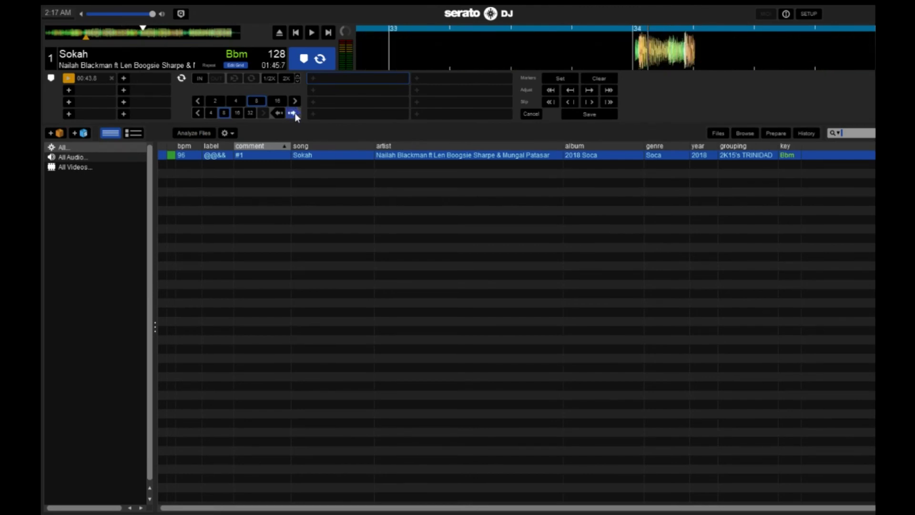
pyautogui.click(293, 113)
pyautogui.click(293, 114)
# Step: Shift the grid later to line up bar 38, then beat-jump further through the track
pyautogui.click(590, 90)
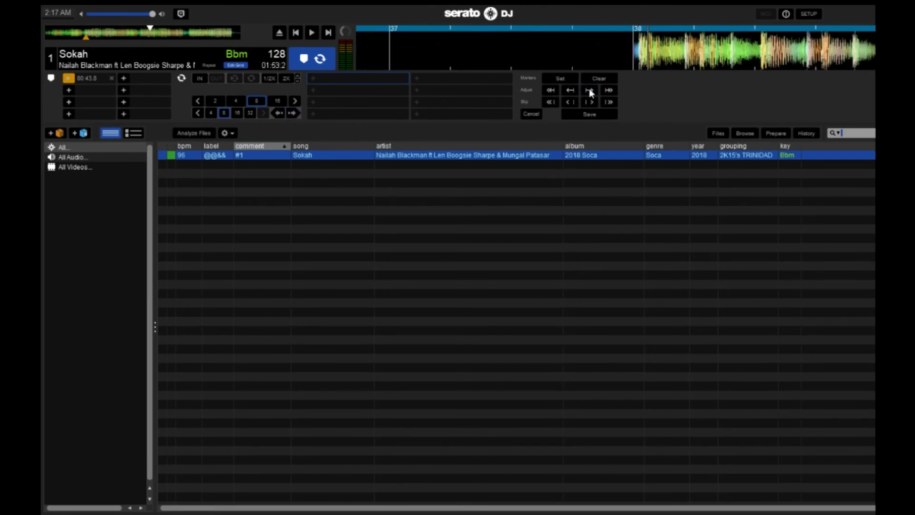
pyautogui.click(590, 90)
pyautogui.click(590, 91)
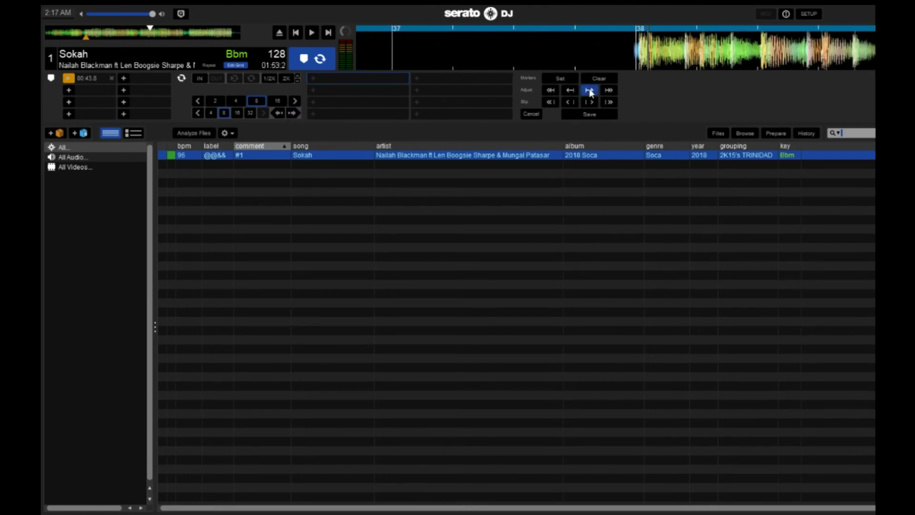
pyautogui.click(293, 113)
pyautogui.click(292, 113)
pyautogui.click(293, 114)
pyautogui.click(292, 114)
pyautogui.click(292, 113)
pyautogui.click(293, 113)
pyautogui.click(293, 114)
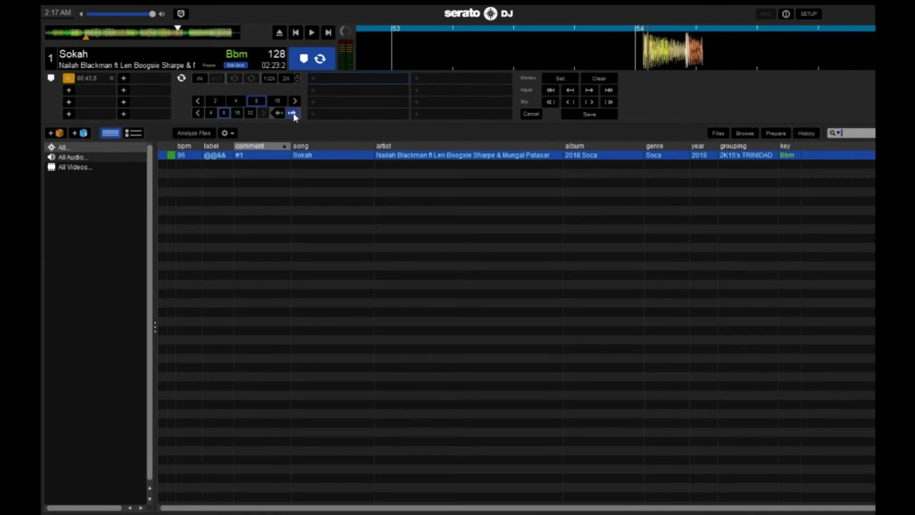
pyautogui.click(293, 113)
pyautogui.click(292, 113)
pyautogui.click(293, 114)
pyautogui.click(292, 114)
pyautogui.click(292, 114)
pyautogui.click(293, 113)
pyautogui.click(293, 114)
pyautogui.click(293, 114)
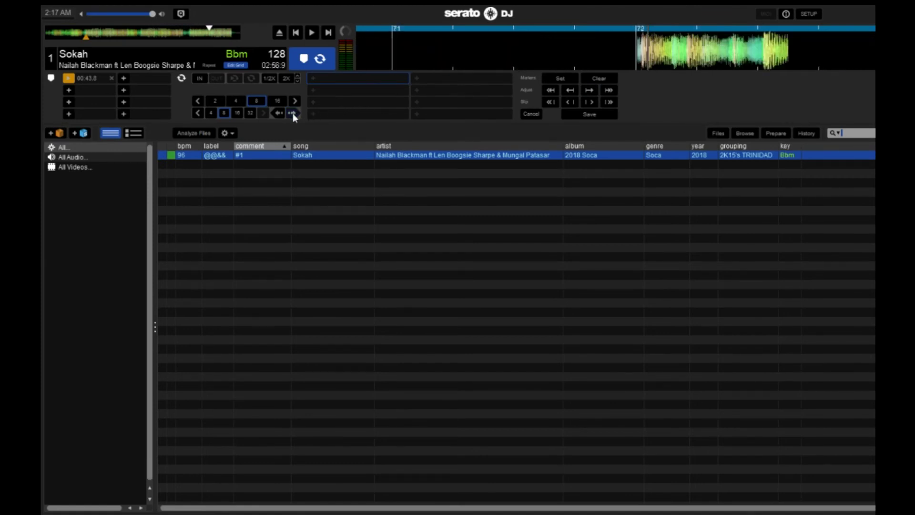
pyautogui.click(293, 114)
pyautogui.click(293, 113)
pyautogui.click(293, 114)
# Step: Shift the grid later to align bar 78, verify eight beats on, and save
pyautogui.click(590, 90)
pyautogui.click(589, 90)
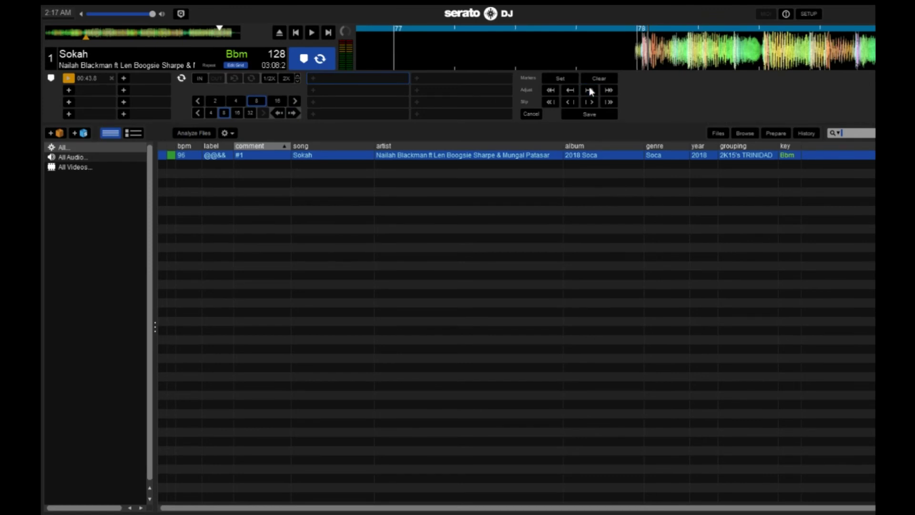
pyautogui.click(589, 90)
pyautogui.click(590, 90)
pyautogui.click(589, 90)
pyautogui.click(295, 113)
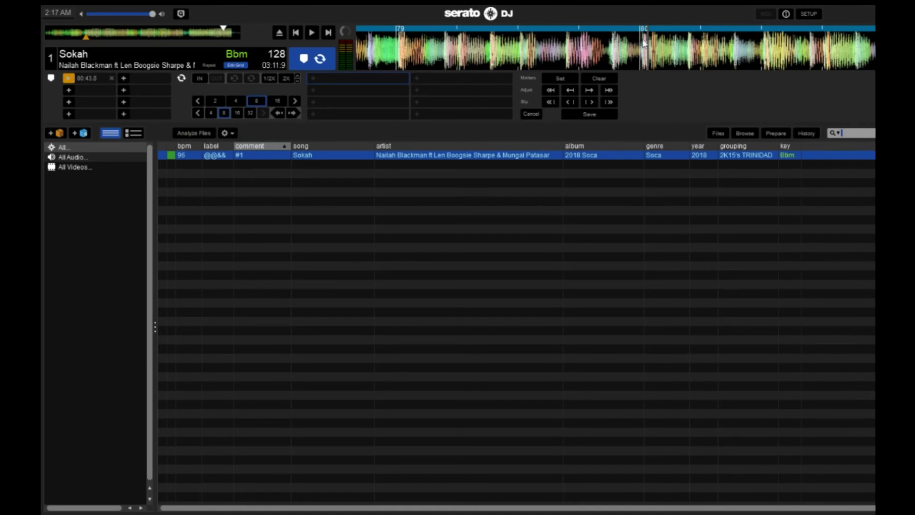
pyautogui.click(590, 113)
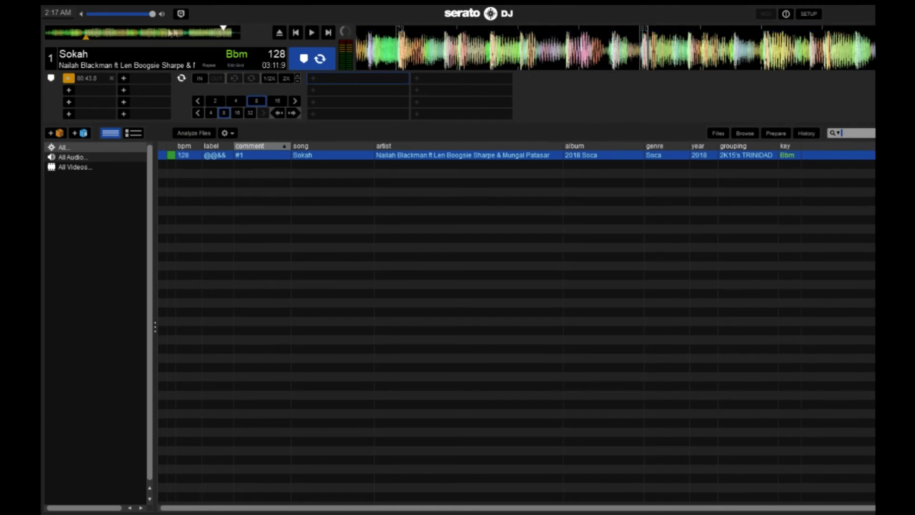
pyautogui.click(126, 34)
pyautogui.click(89, 33)
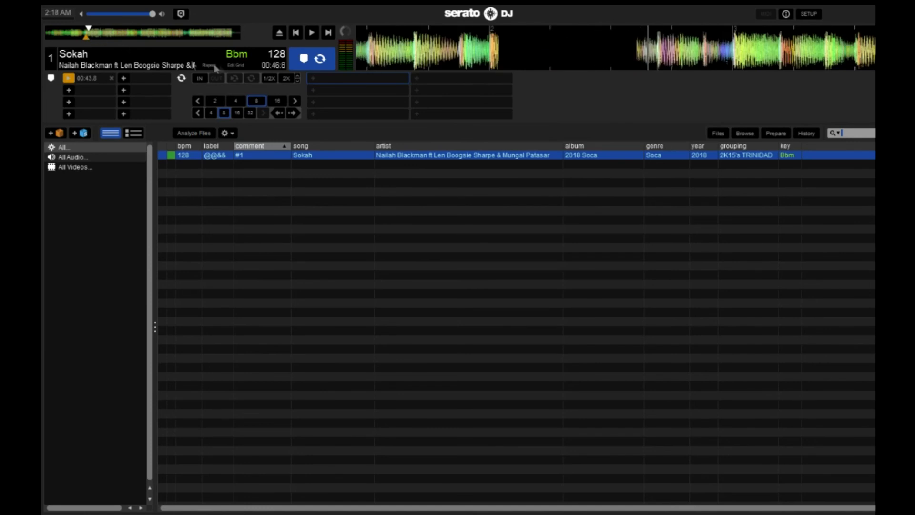
pyautogui.click(69, 79)
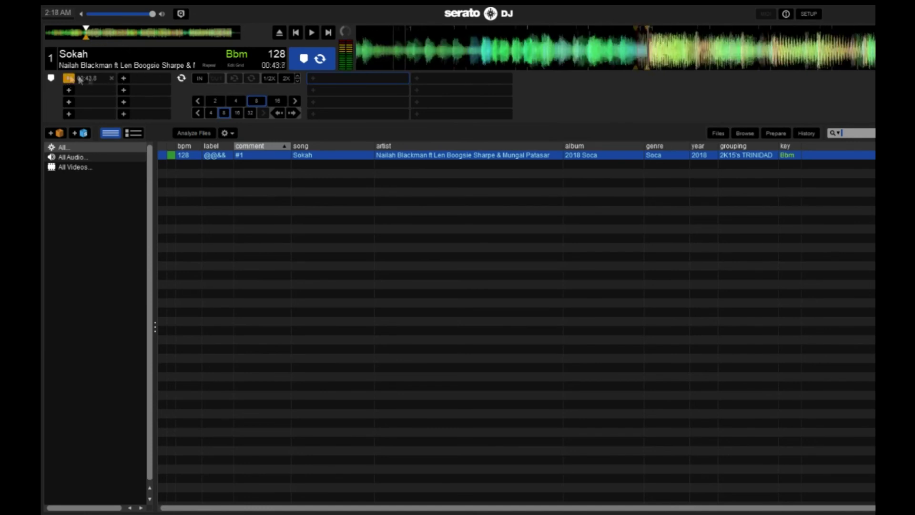
pyautogui.click(292, 113)
pyautogui.click(293, 113)
pyautogui.click(292, 113)
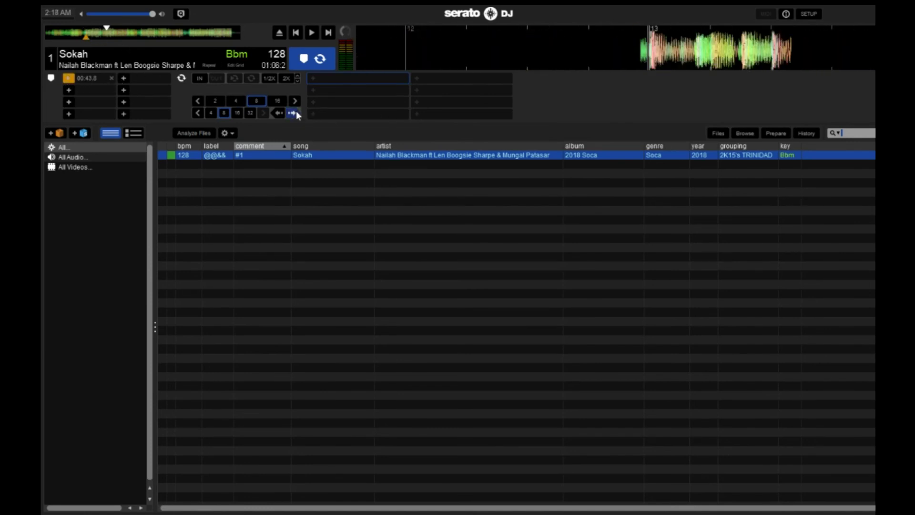
pyautogui.click(292, 113)
pyautogui.click(293, 114)
pyautogui.click(294, 113)
pyautogui.click(293, 114)
pyautogui.click(293, 114)
pyautogui.click(293, 113)
pyautogui.click(293, 113)
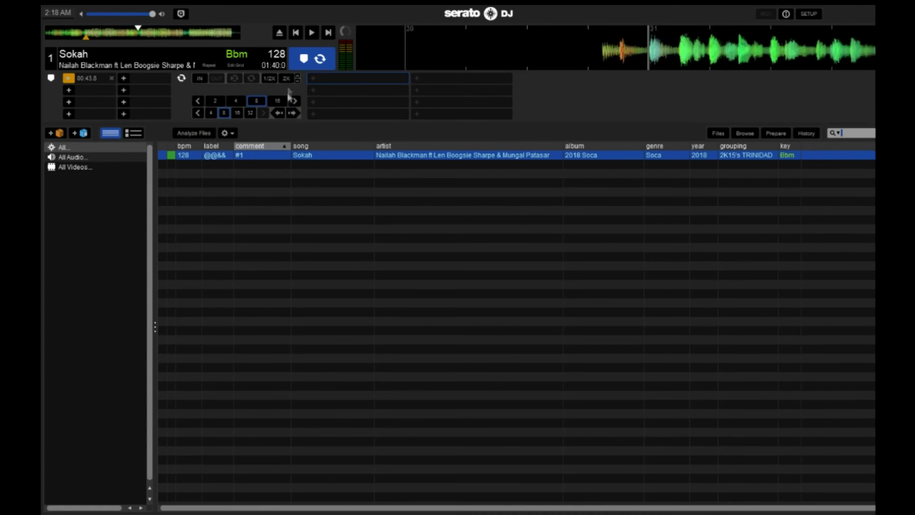
pyautogui.click(88, 34)
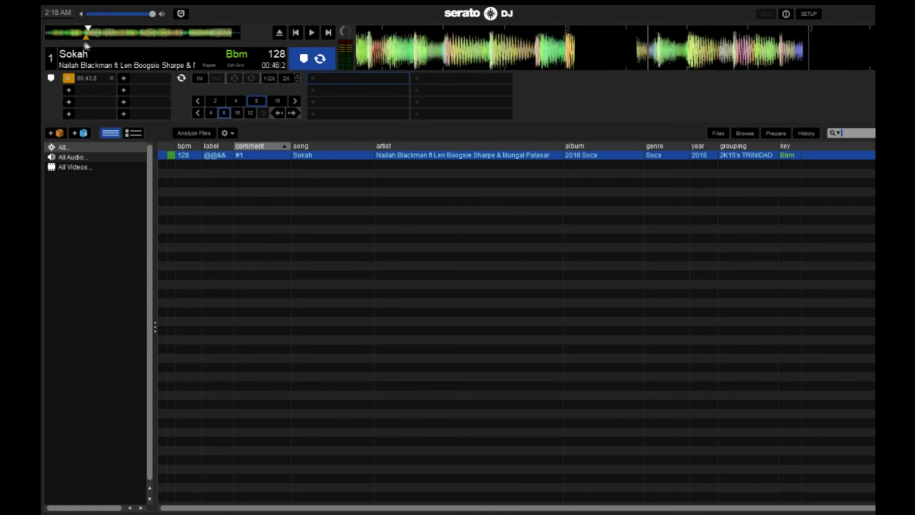
pyautogui.click(68, 77)
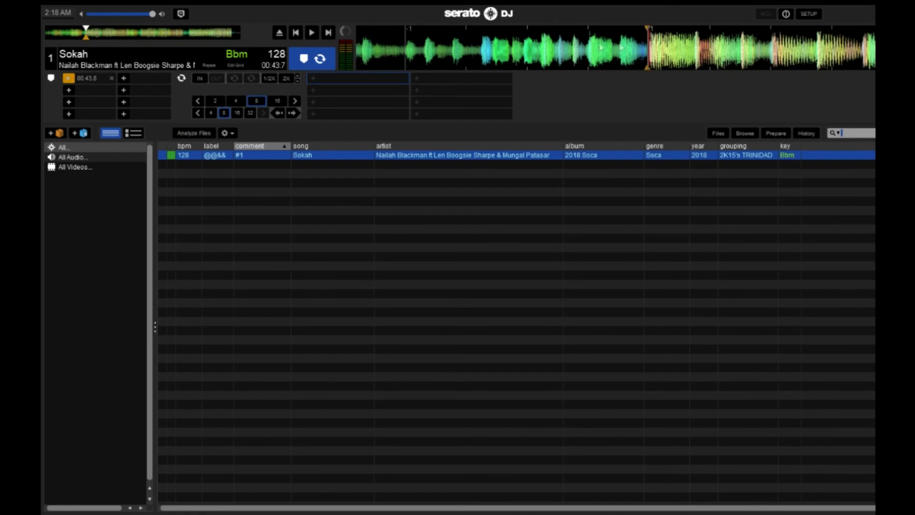
pyautogui.click(239, 65)
# Step: Clear the grid, set the first downbeat on the opening beat near 00:02.5, and save
pyautogui.click(601, 80)
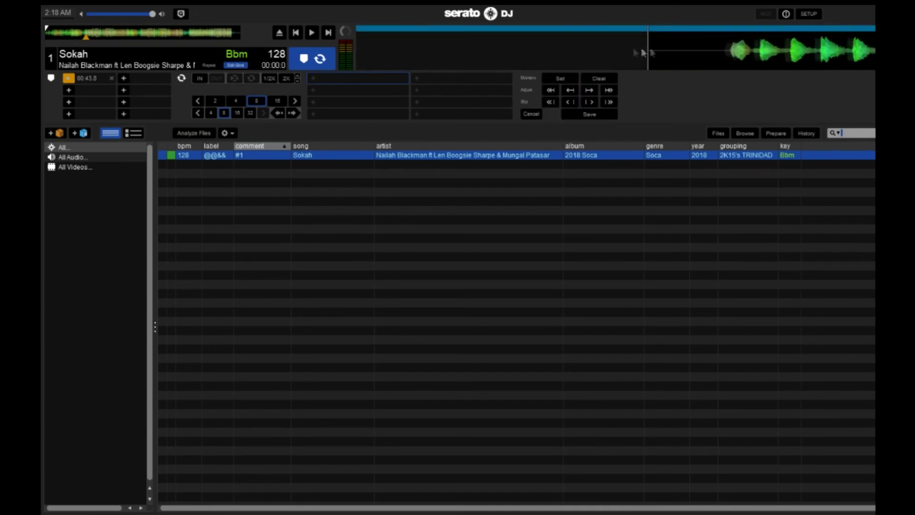
pyautogui.click(313, 33)
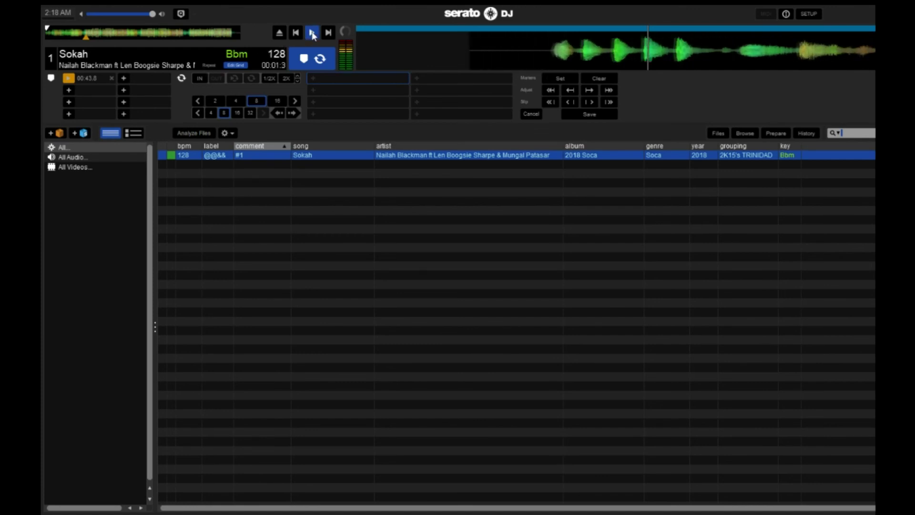
pyautogui.click(313, 33)
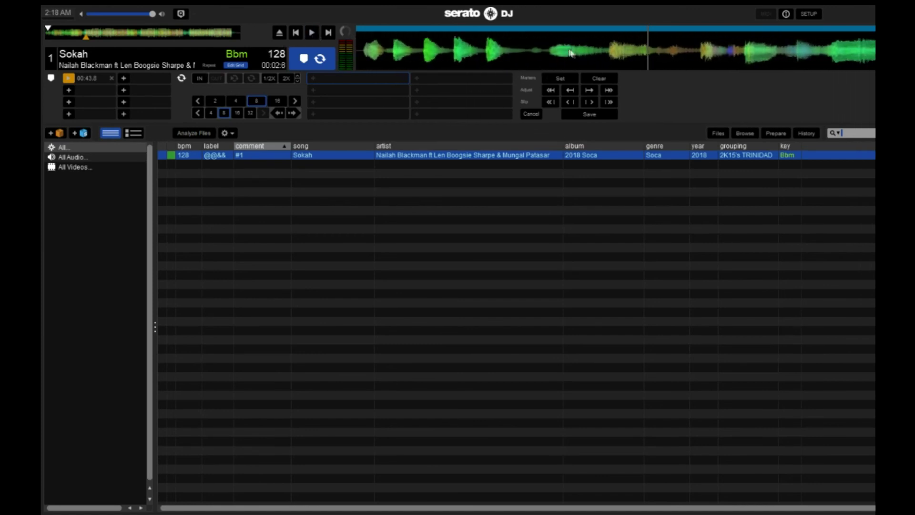
pyautogui.click(553, 78)
pyautogui.click(579, 113)
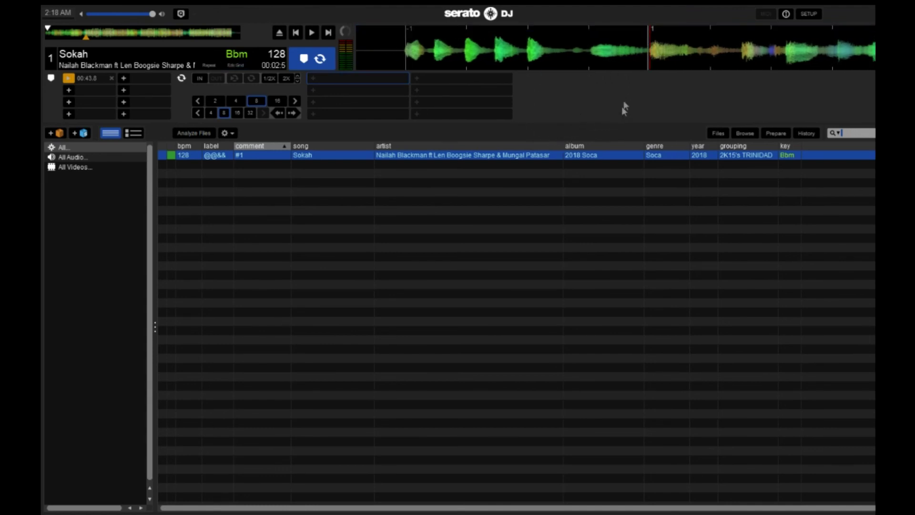